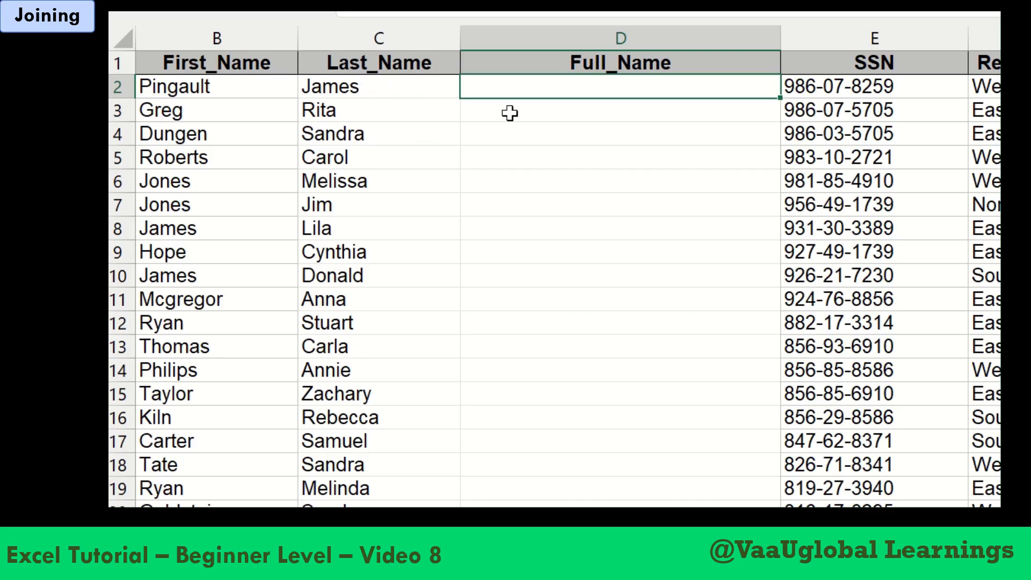
Start a CONCATENATE formula in D2 with the first name in B2 as its first text
text(=)
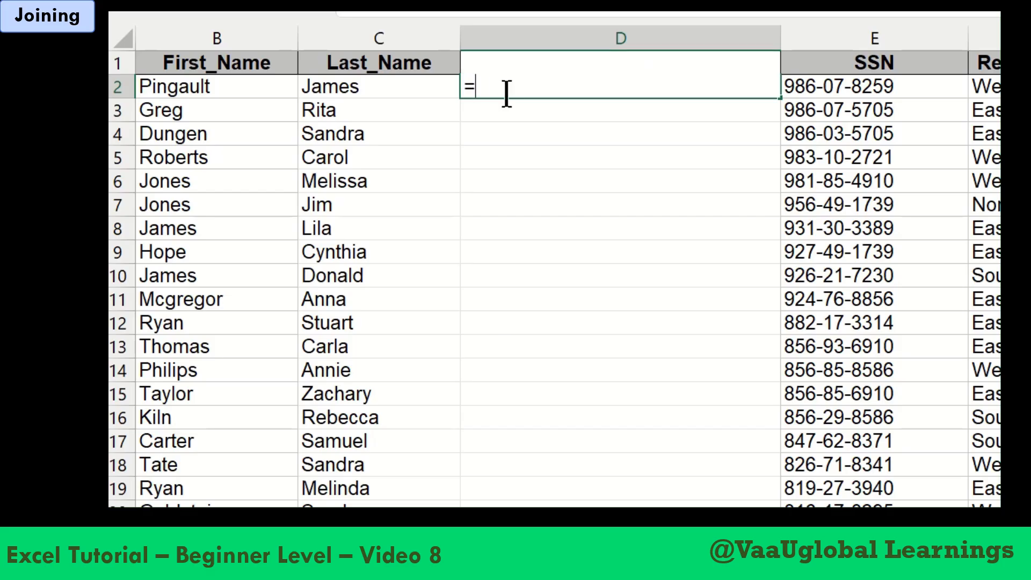
text(concaten)
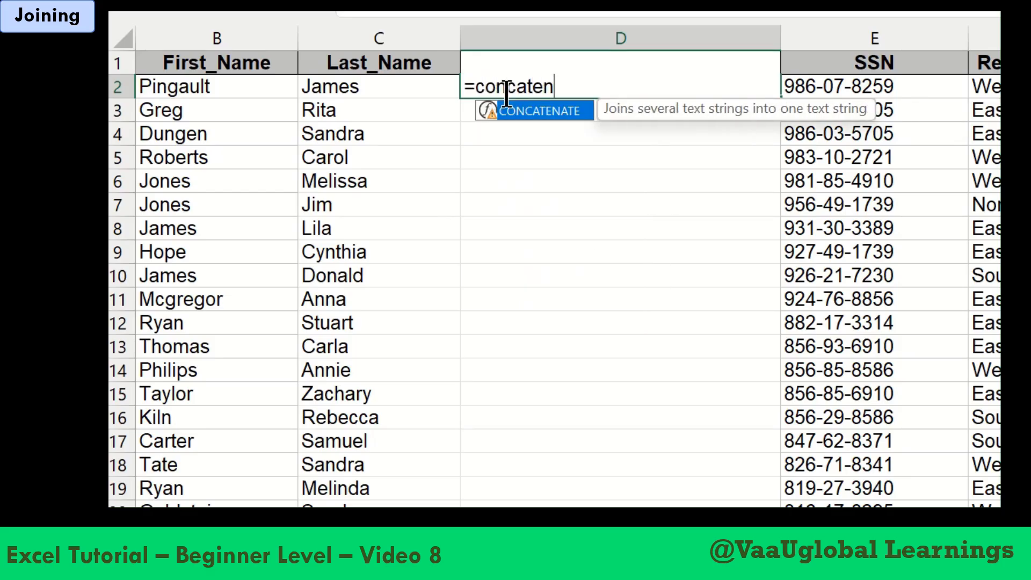
text(ate)
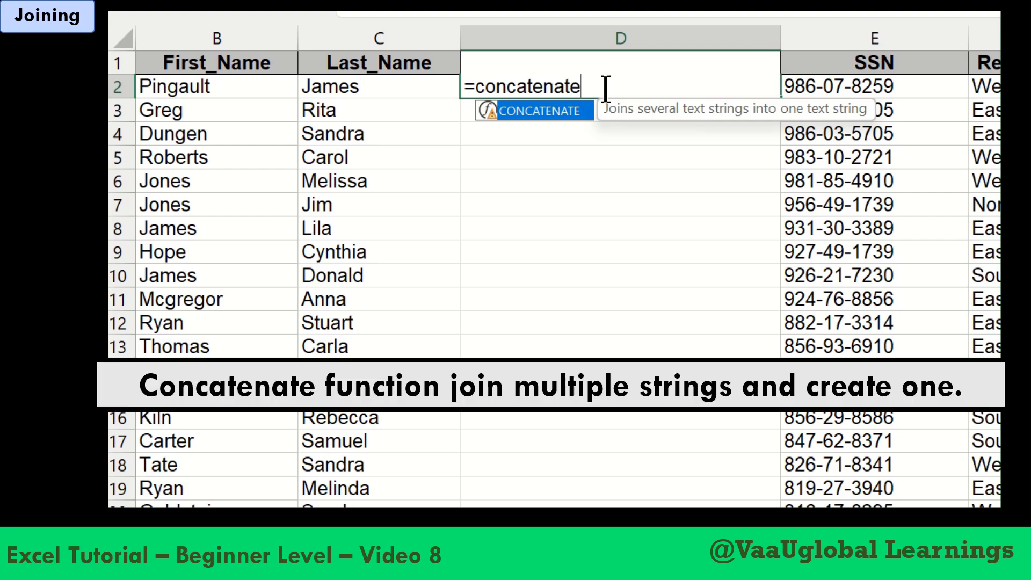
text(()
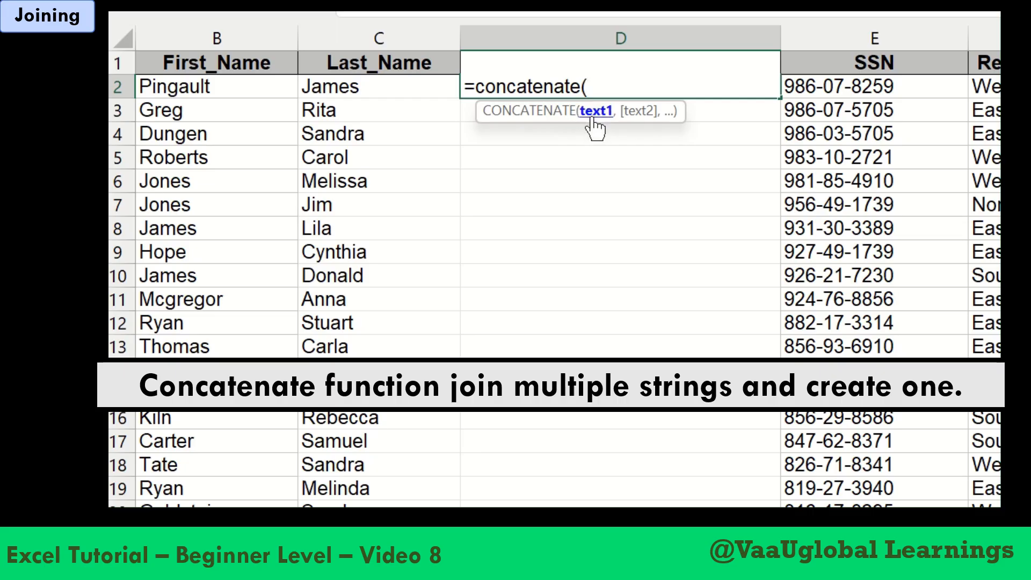
click(251, 91)
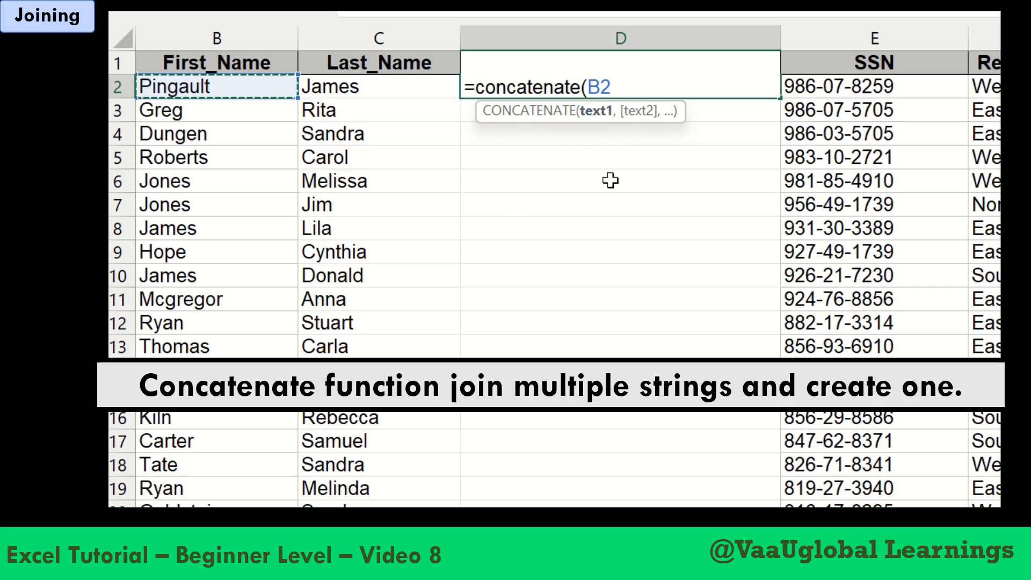
text(,)
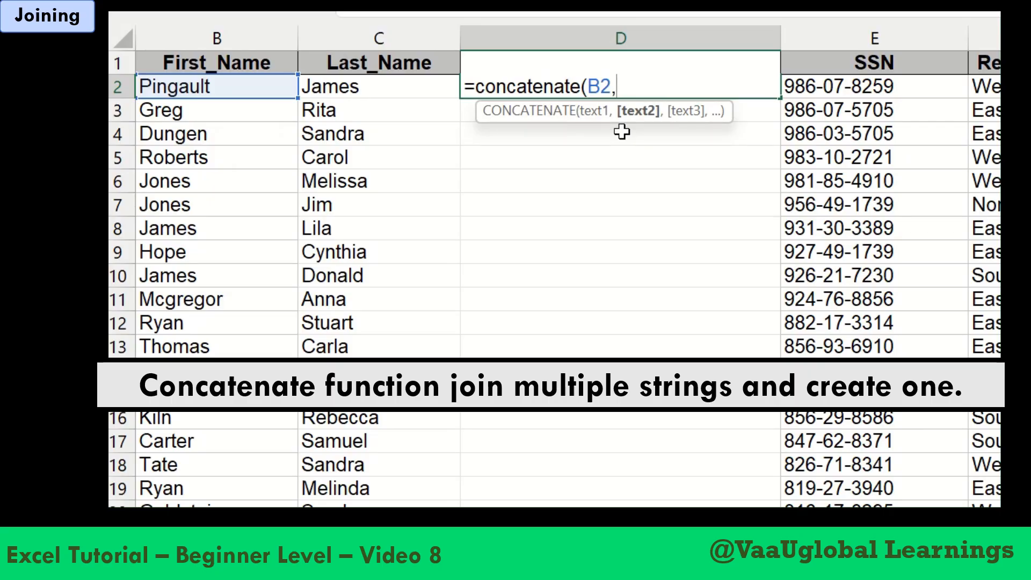
Add a single space in double quotes as the formula's second text, followed by a comma
text(" ")
click(632, 86)
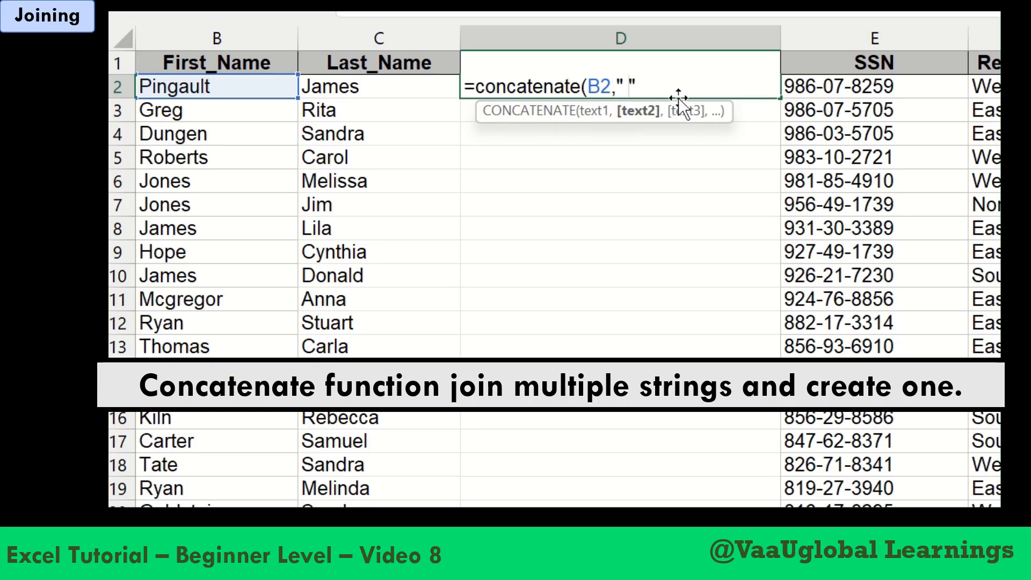
key(BackSpace)
text(.)
key(BackSpace)
key(Right)
text(,)
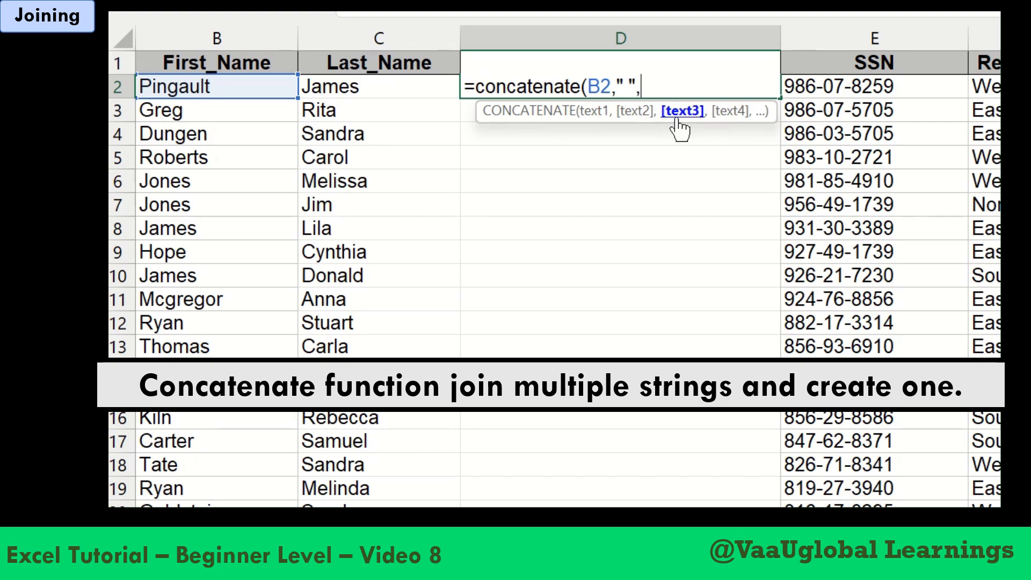
Add the last name in C2 as the third text and complete the formula as =concatenate(B2," ",C2)
click(364, 97)
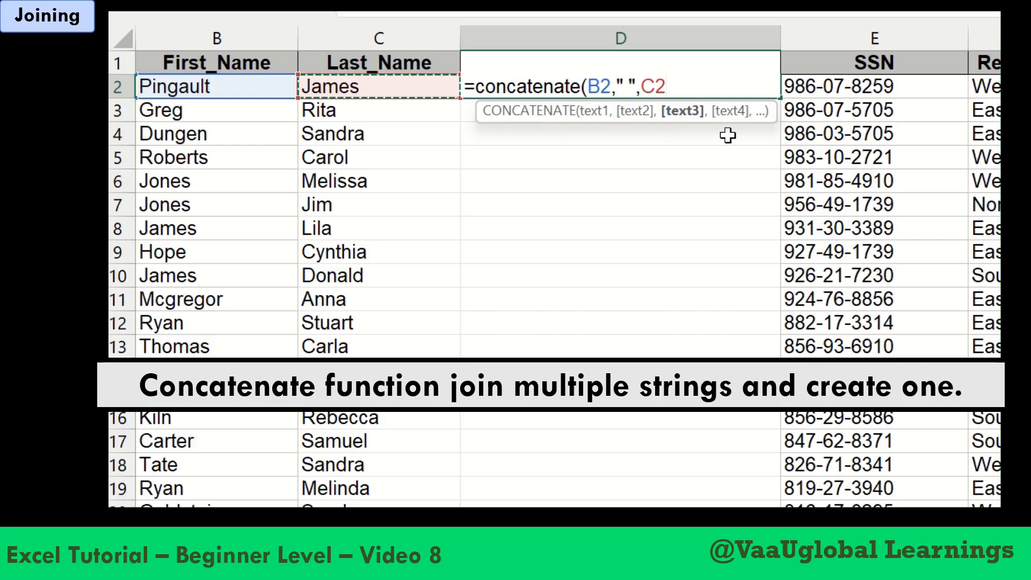
text(,)
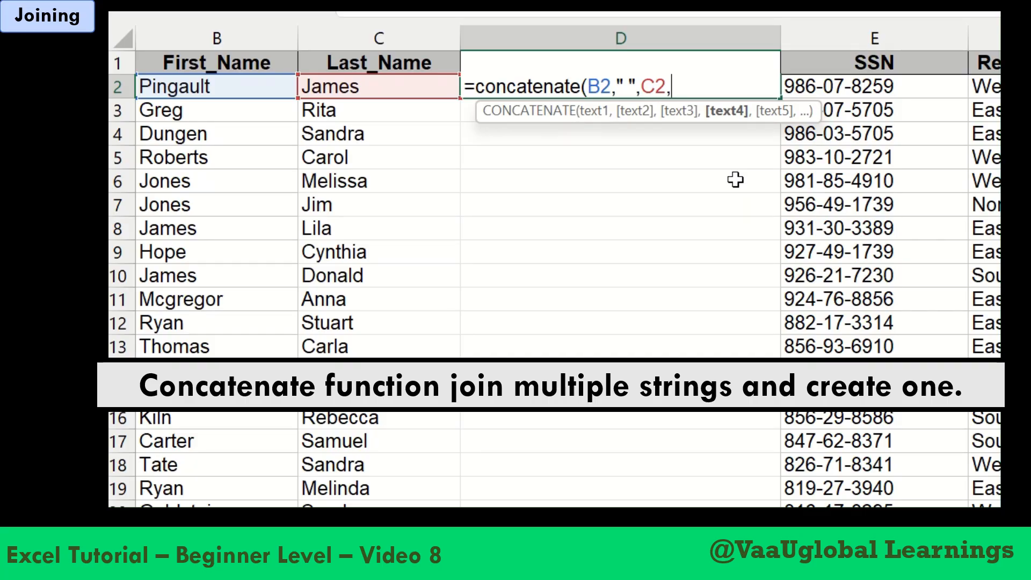
key(BackSpace)
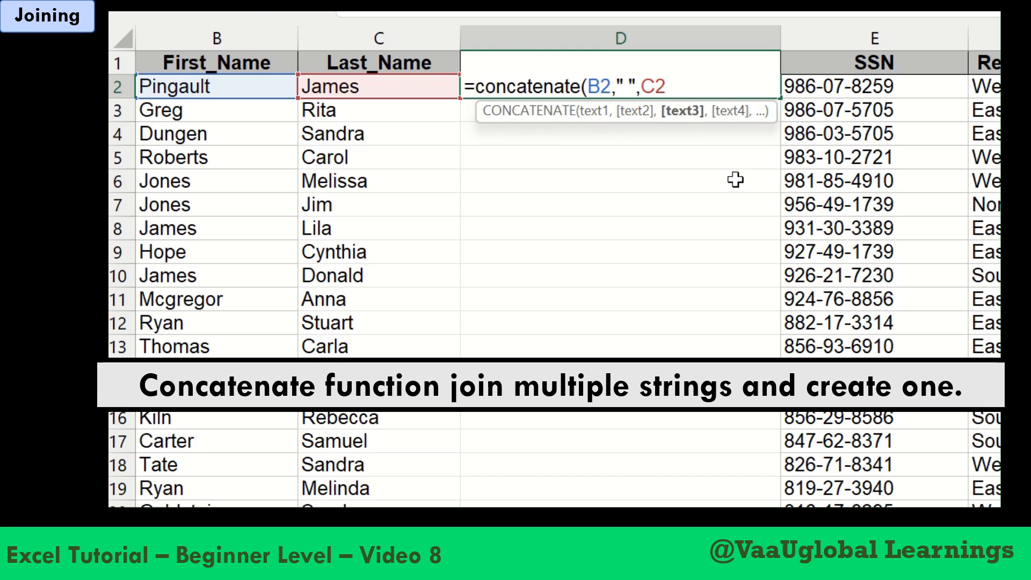
text())
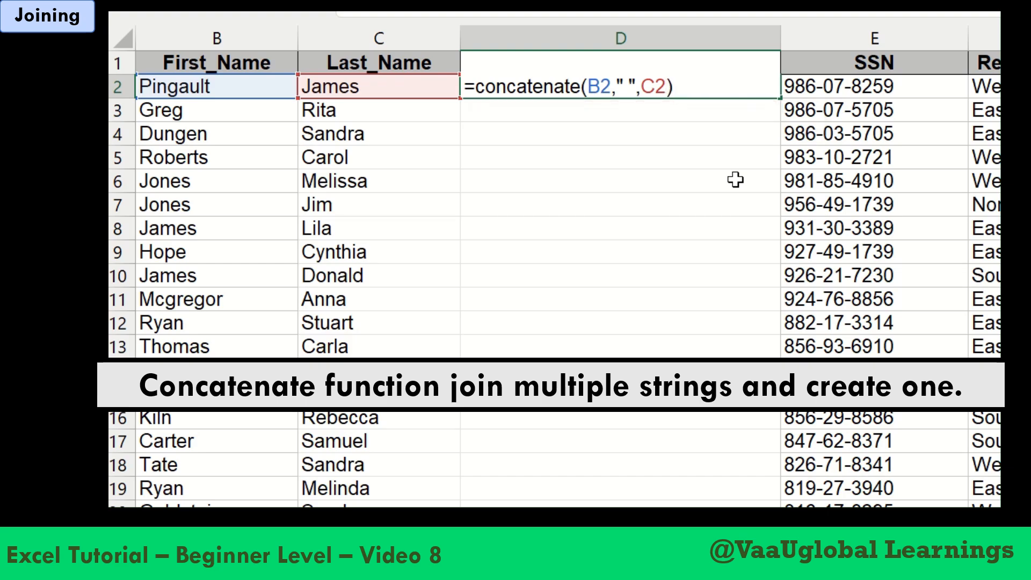
key(Return)
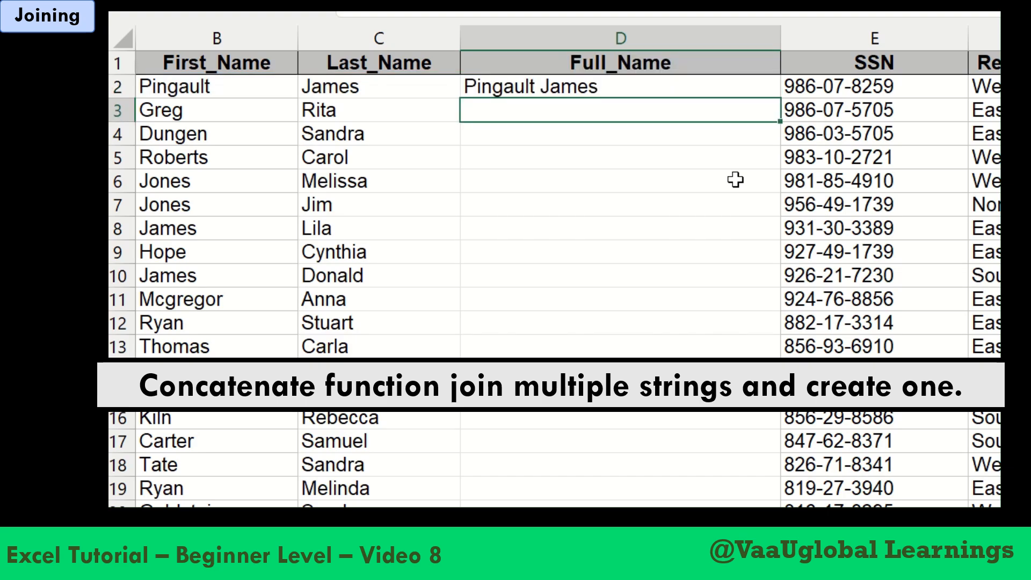
Fill the D2 formula down the whole Full_Name column and open D2 to review its formula
click(666, 88)
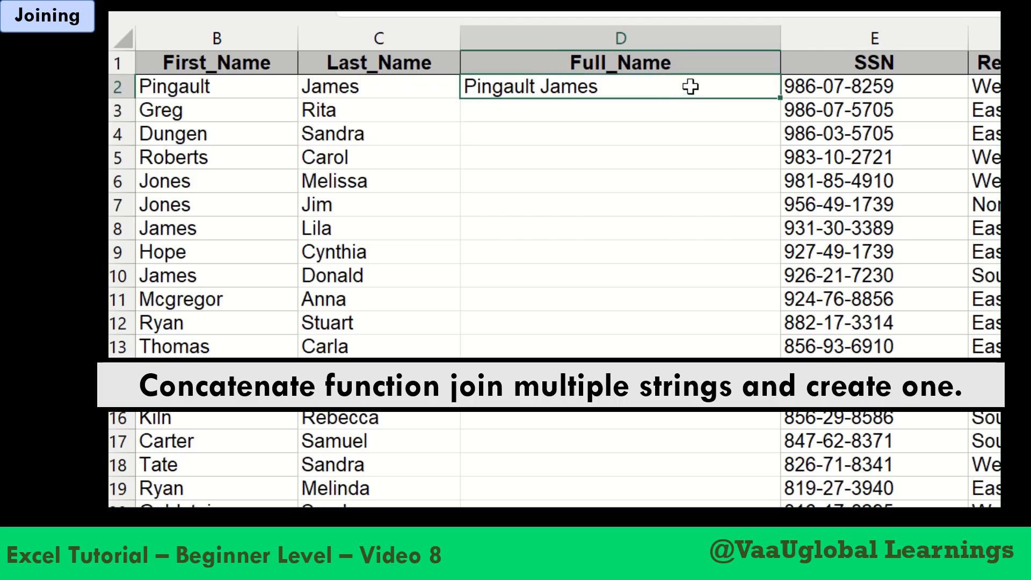
double_click(778, 100)
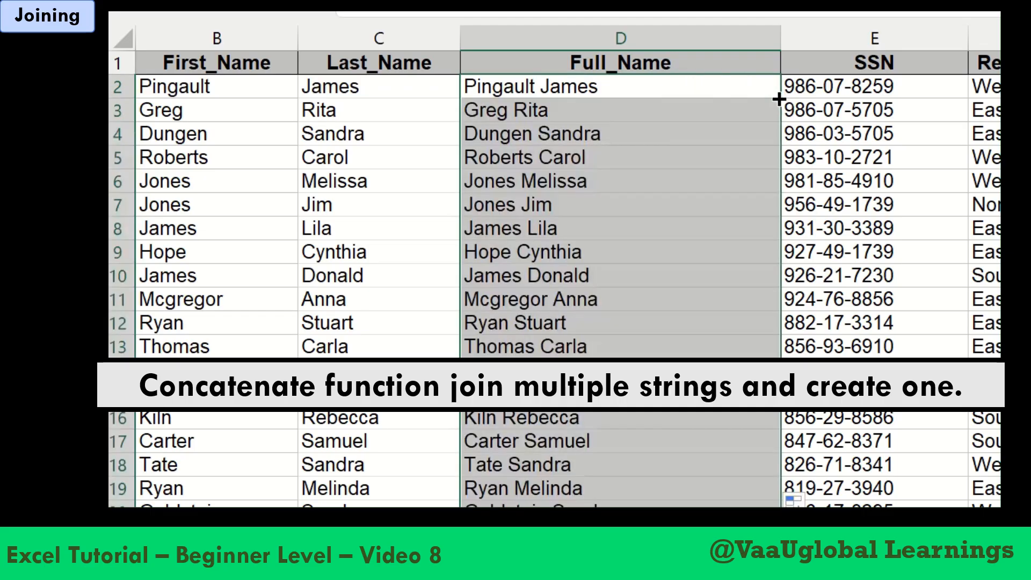
double_click(617, 89)
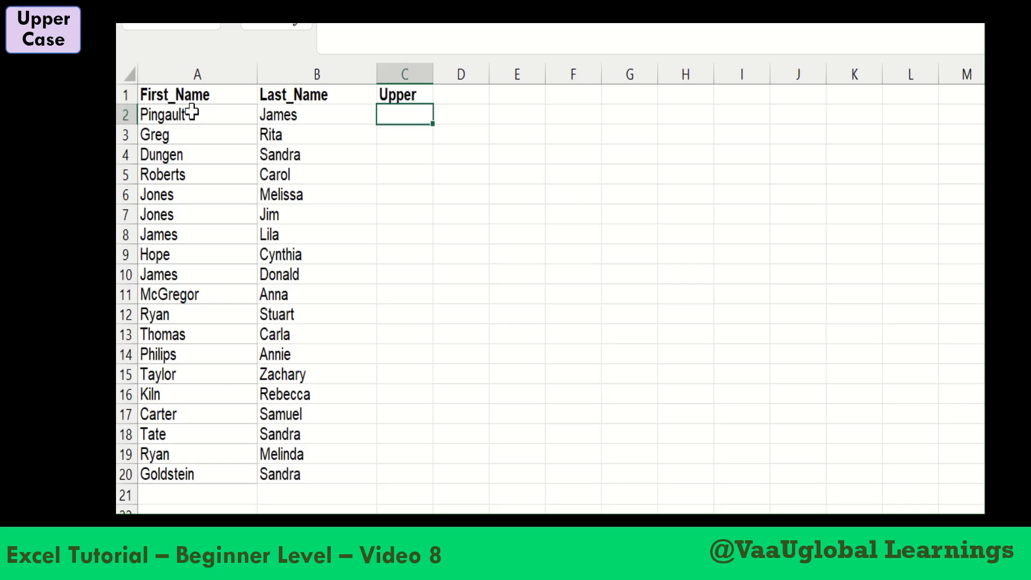
Enter =UPPER(A2) in C2 under the Upper heading to convert the first name to capitals
drag(191, 110, 194, 263)
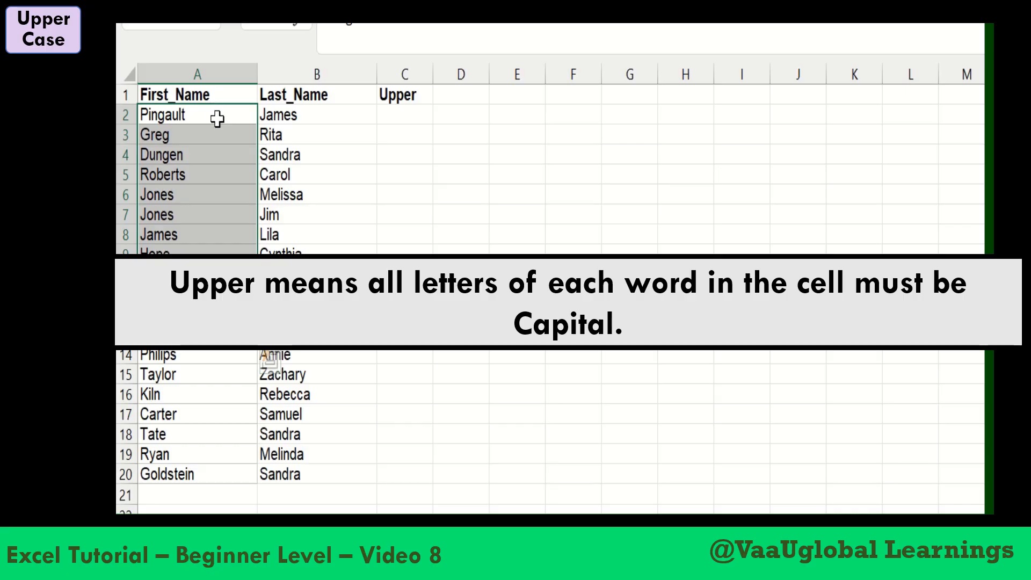
click(403, 97)
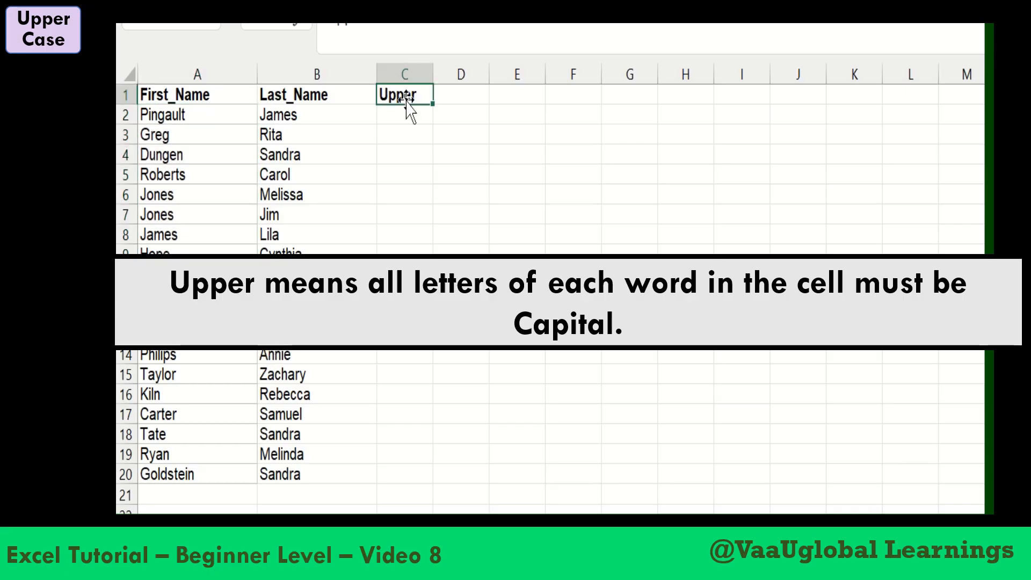
click(406, 118)
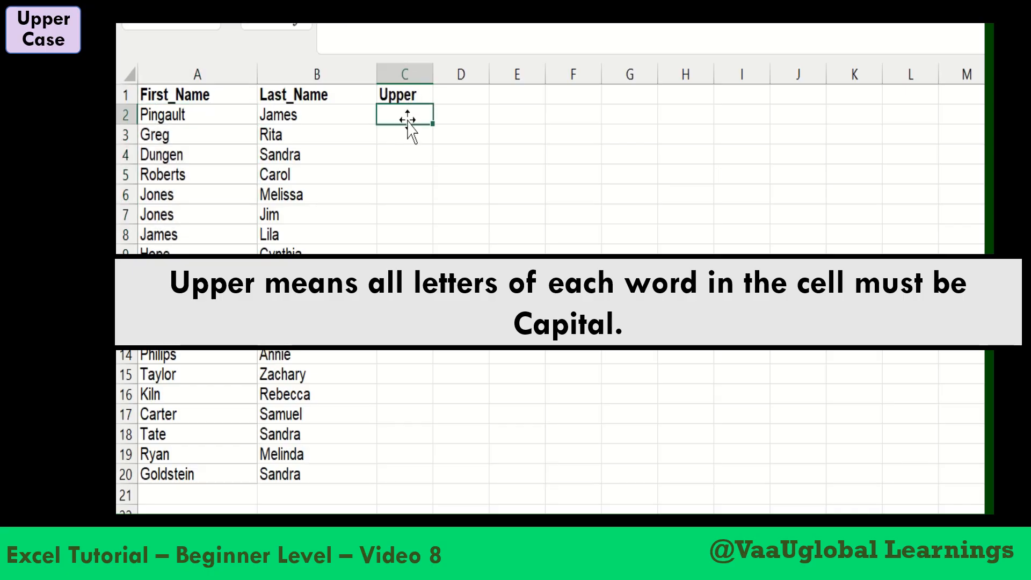
text(=)
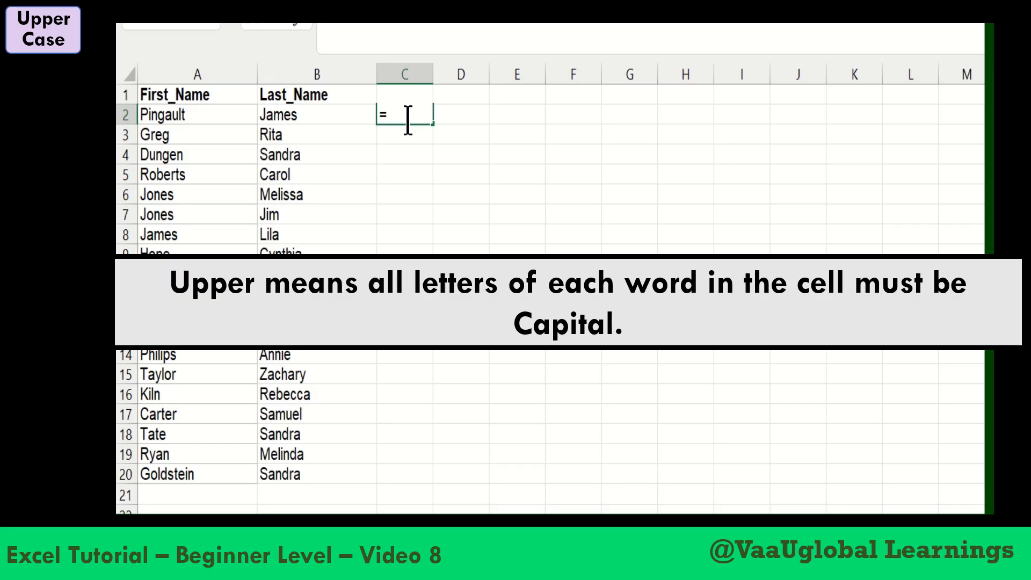
text(upper)
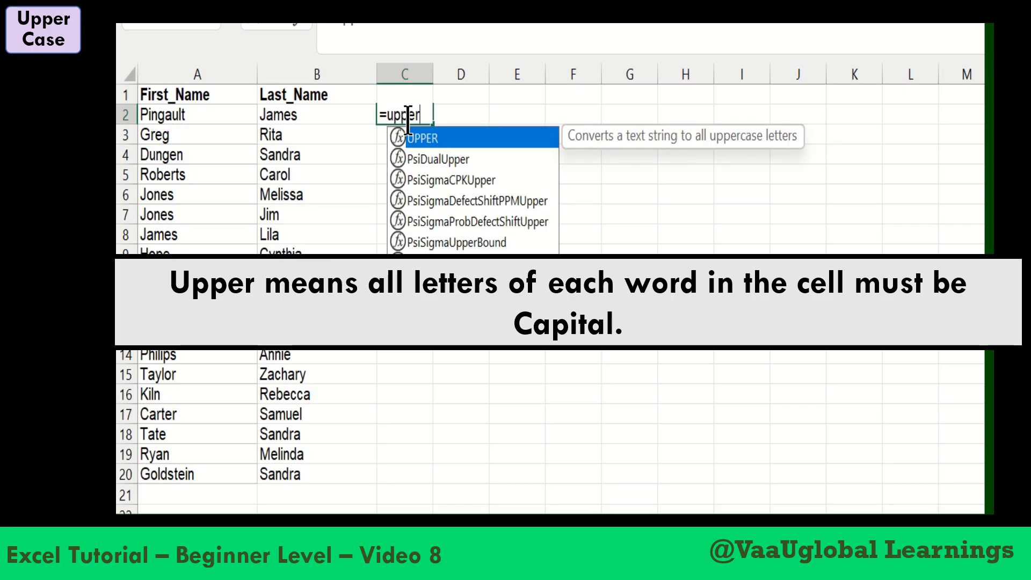
key(Tab)
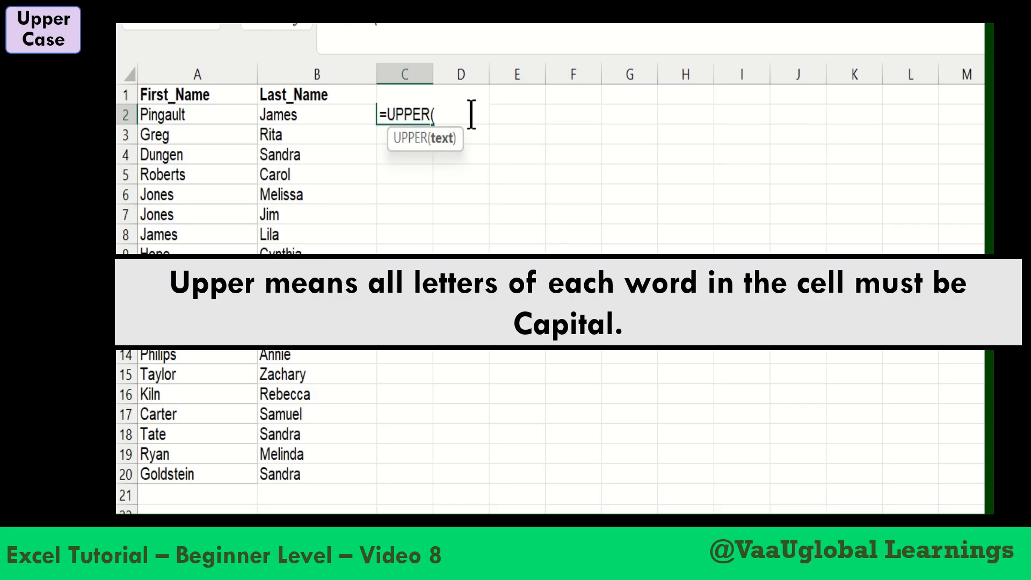
click(208, 118)
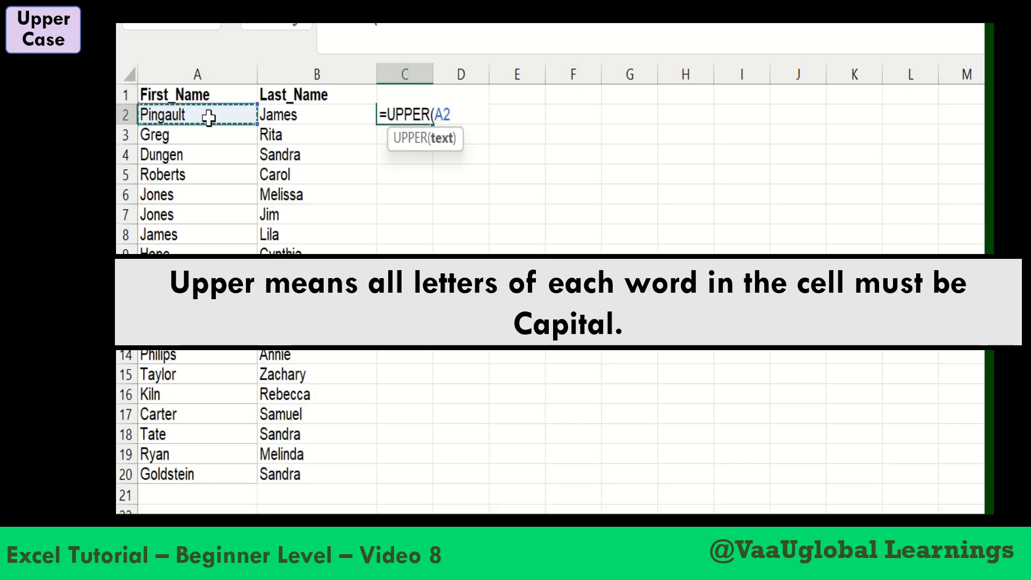
text())
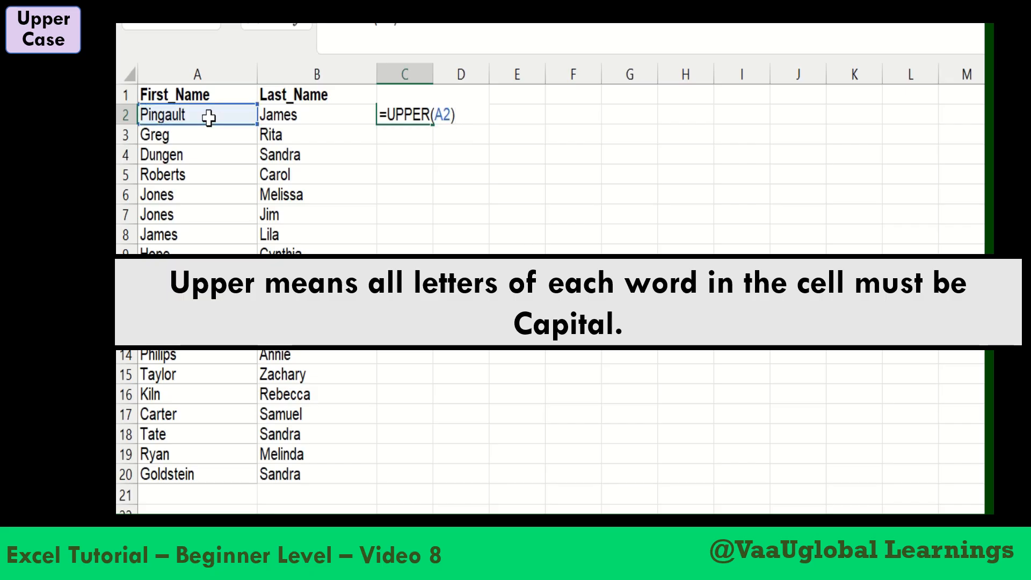
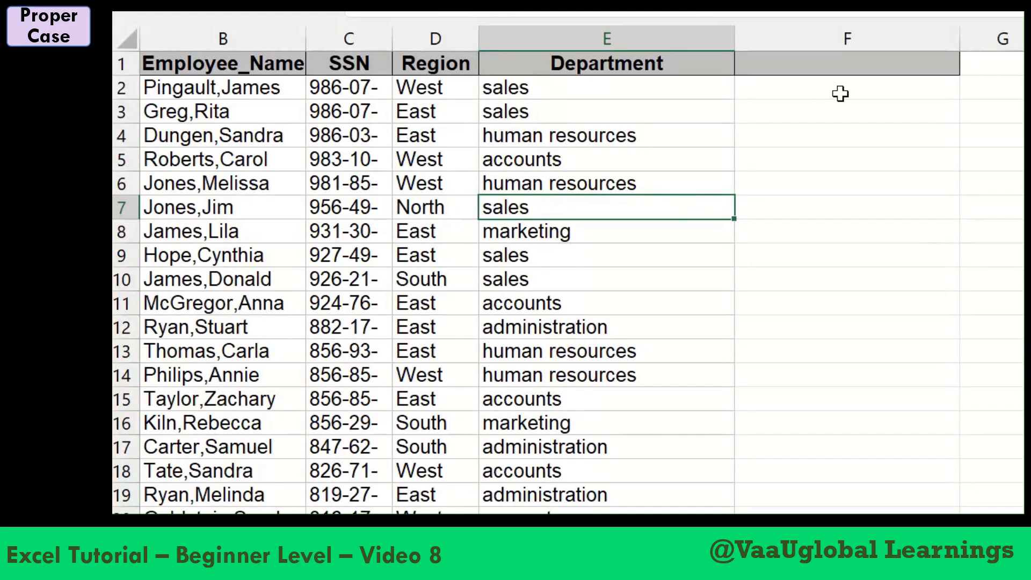
Enter the heading Proper in F1, beside the Department column
click(832, 64)
text(Proper)
key(Return)
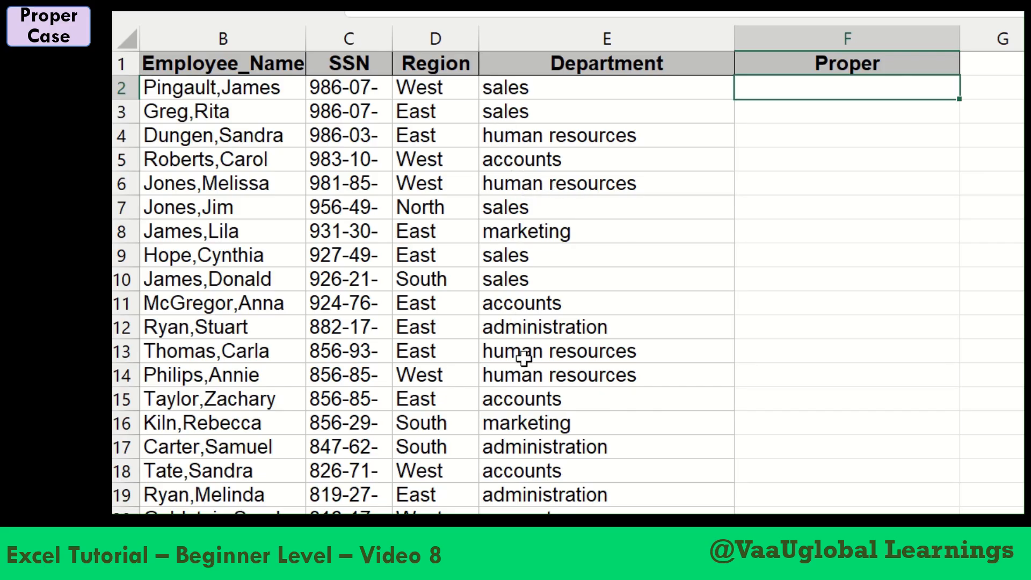
Enter =proper(E2) in F2 to convert the first department name to proper case
text(=)
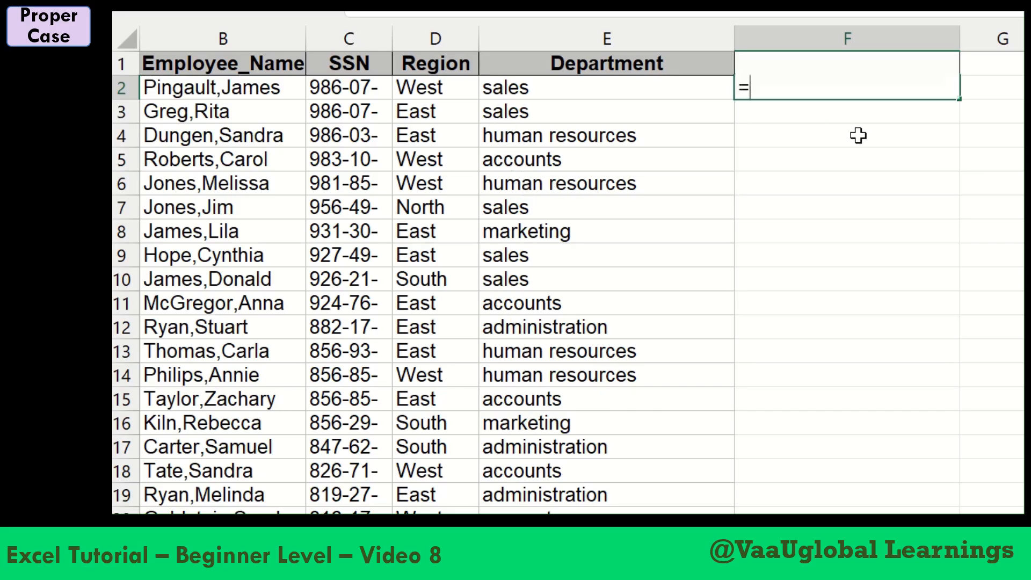
text(proper)
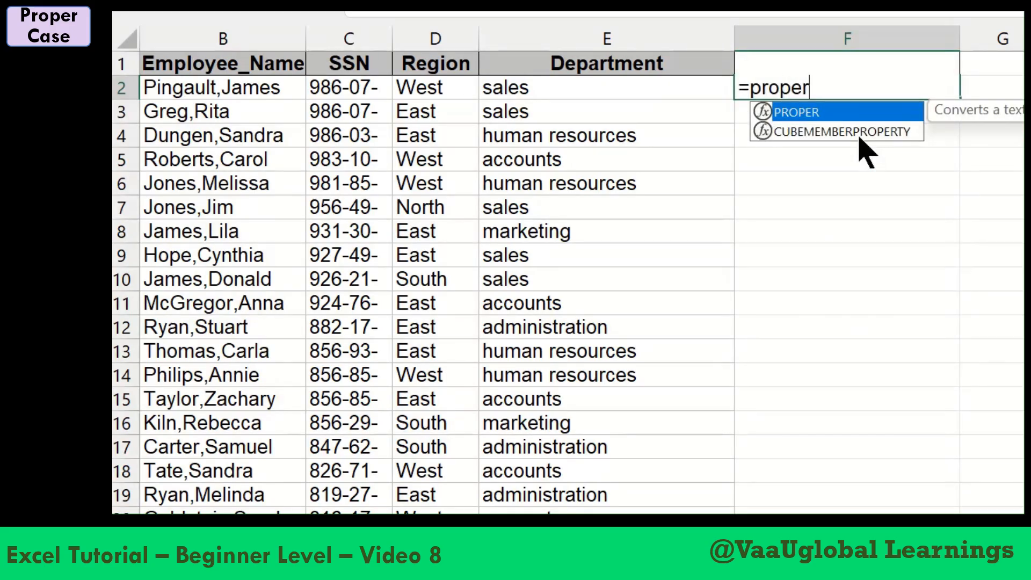
text(()
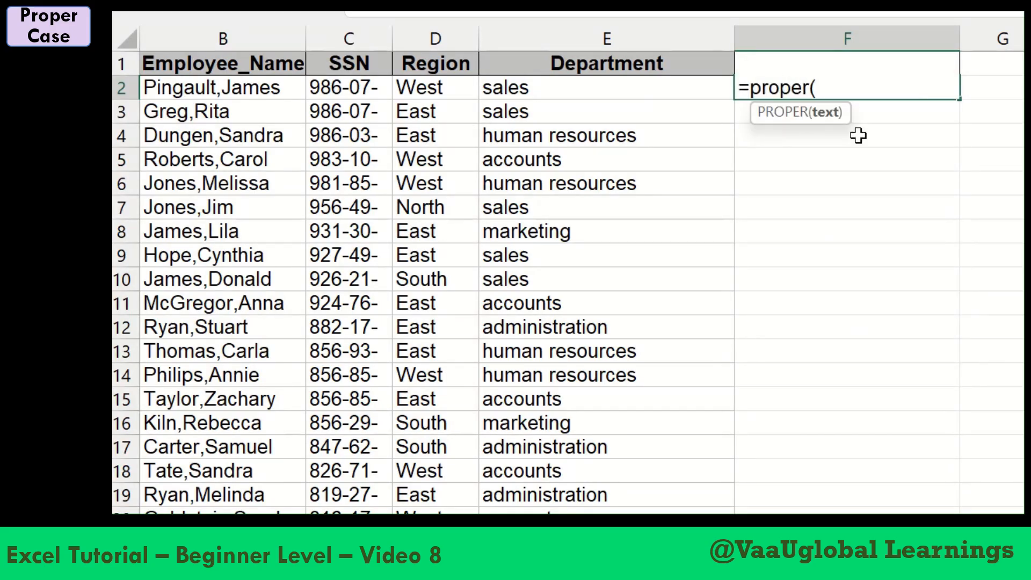
click(579, 89)
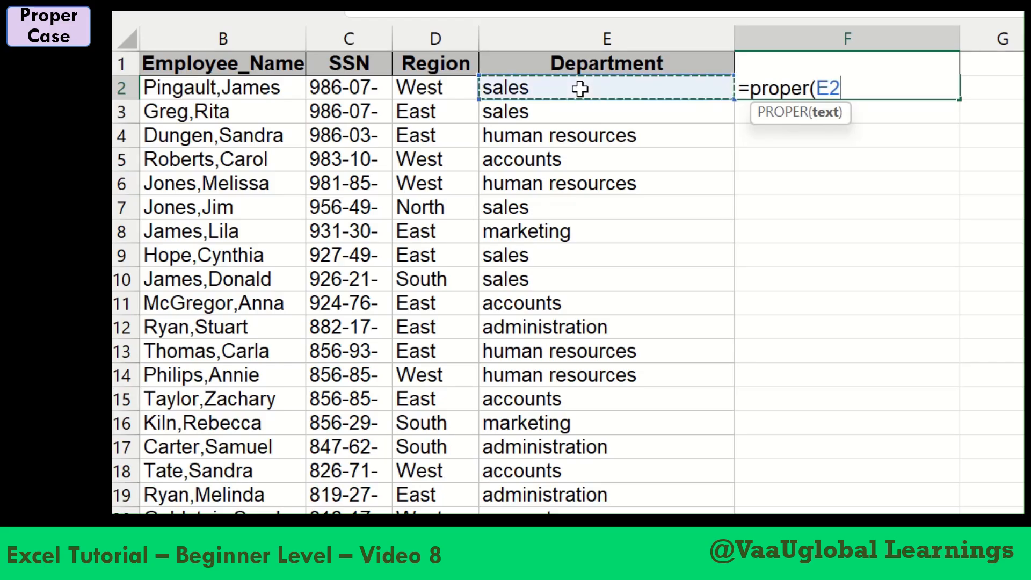
text())
key(Return)
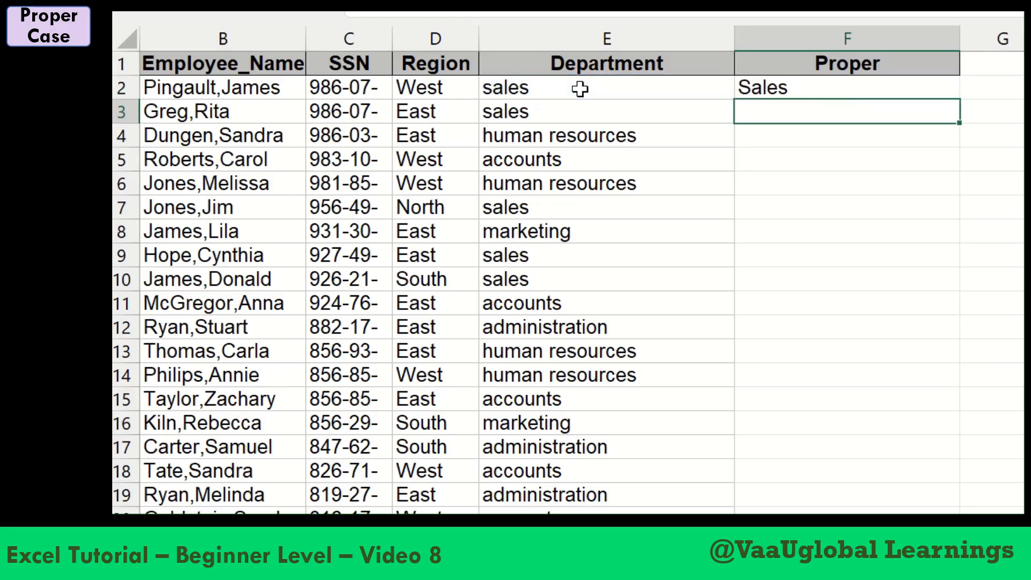
Fill the F2 formula down the whole Proper column
click(845, 88)
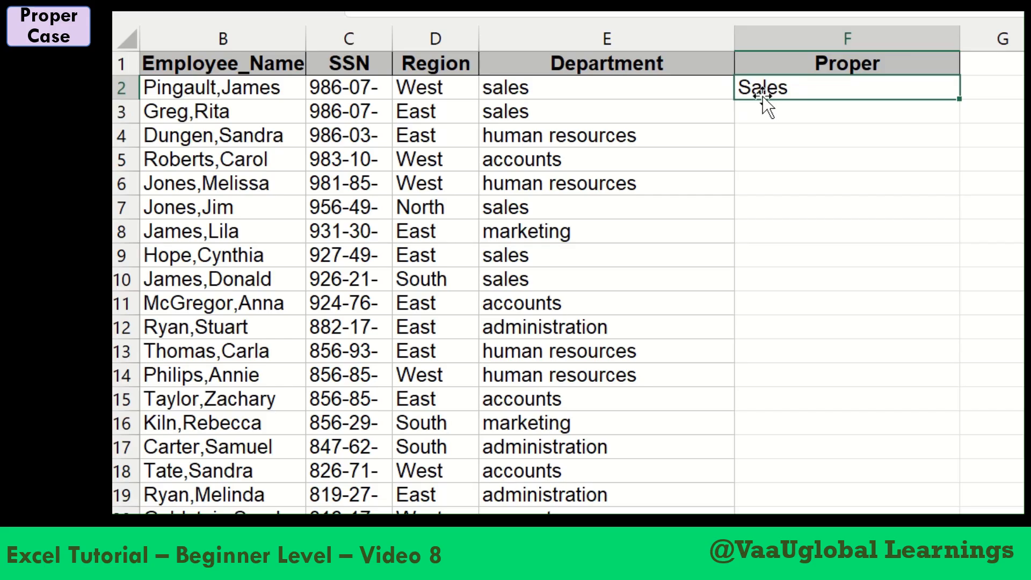
double_click(960, 102)
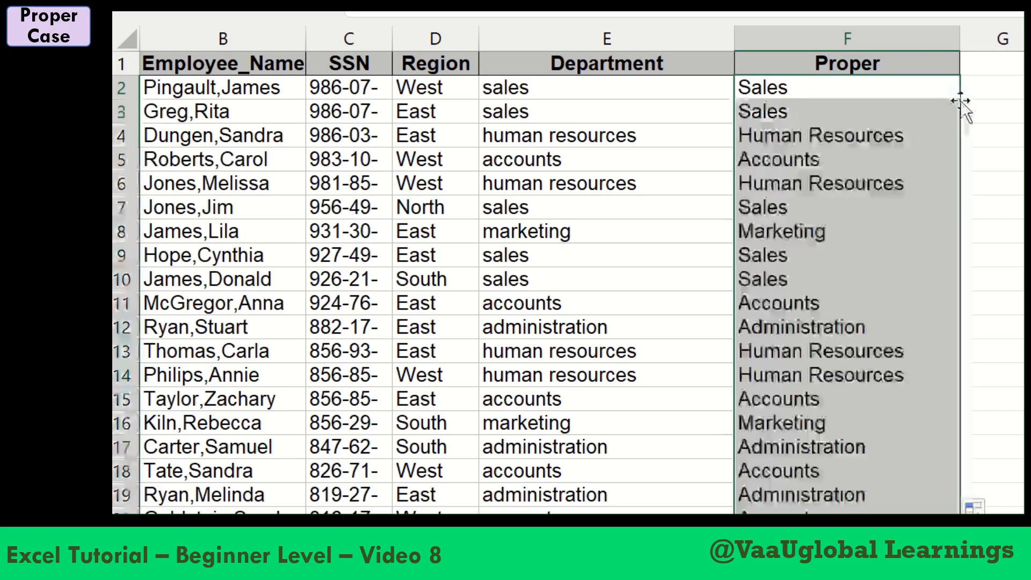
click(802, 141)
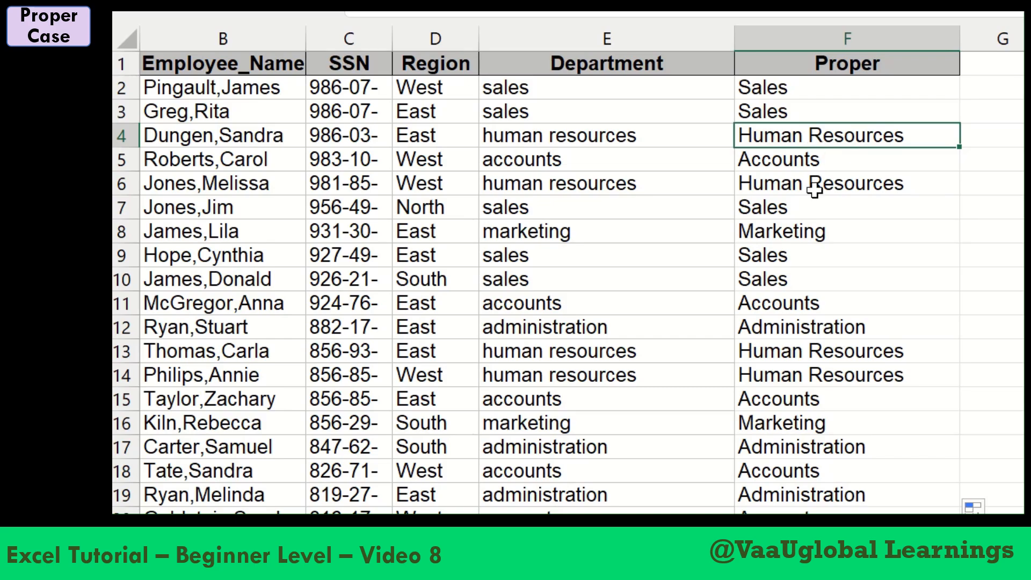
click(802, 318)
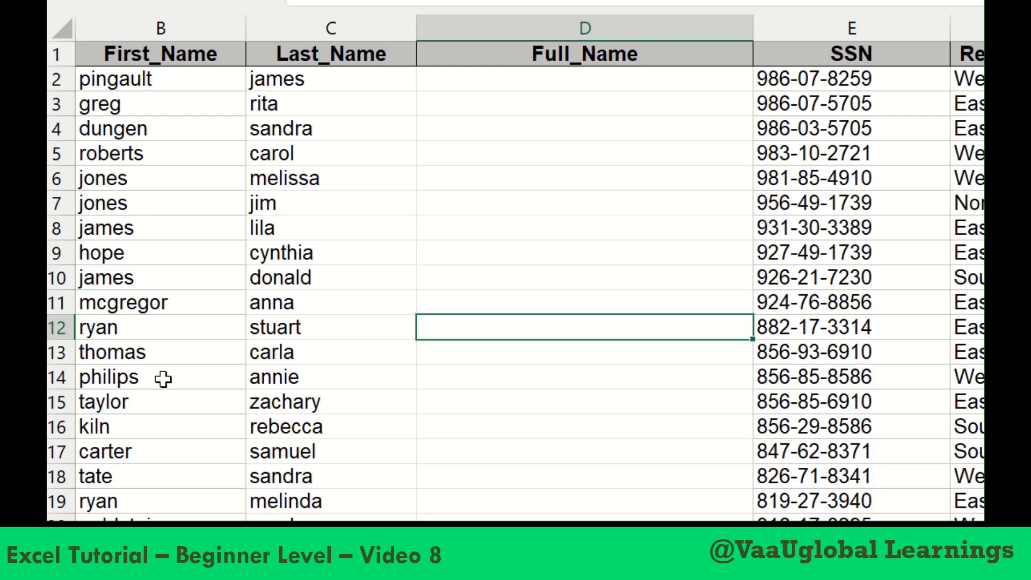
Begin a CONCATENATE formula in D2 under Full_Name, with the first name in B2 as its first text
click(557, 86)
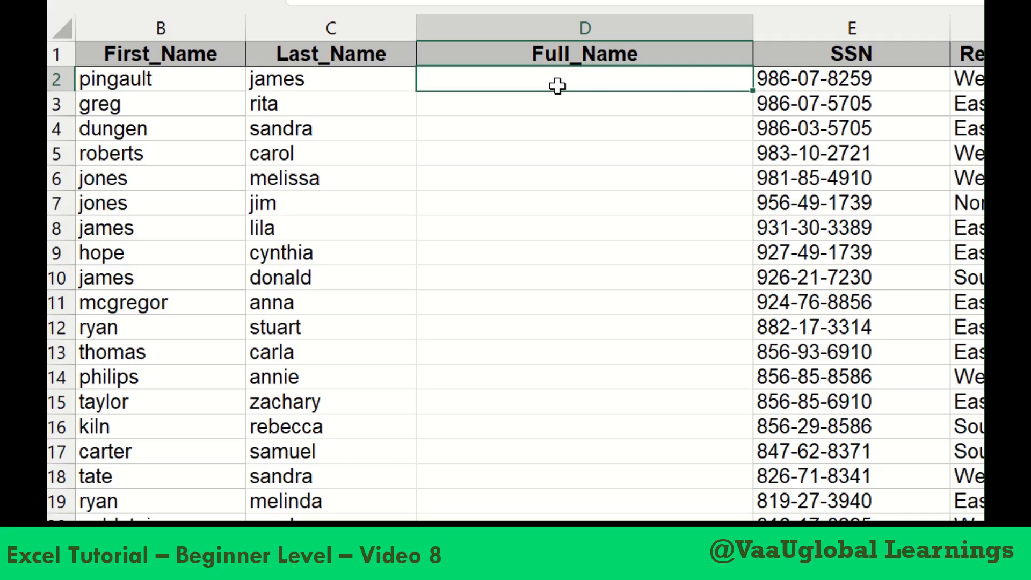
click(111, 80)
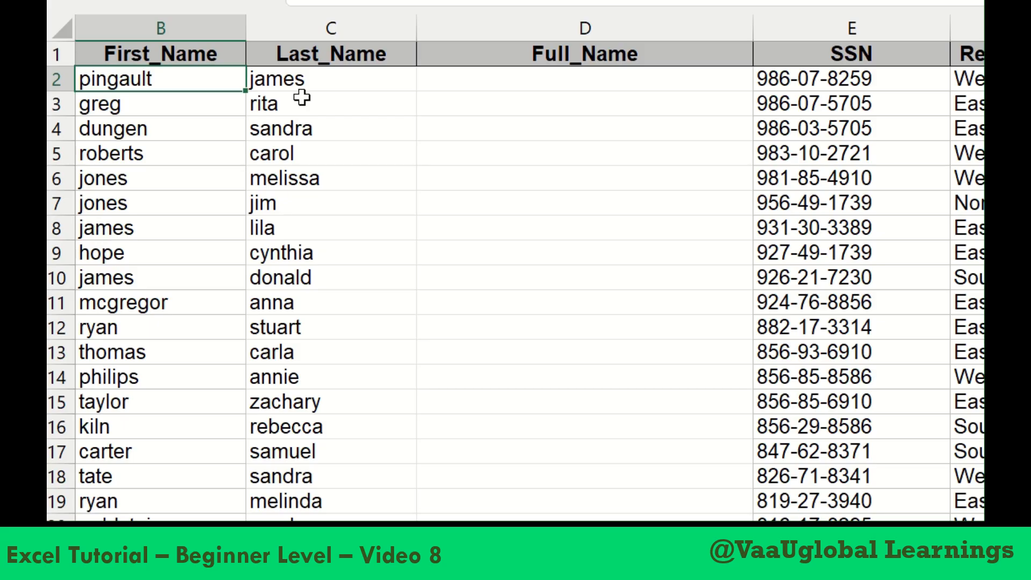
click(314, 79)
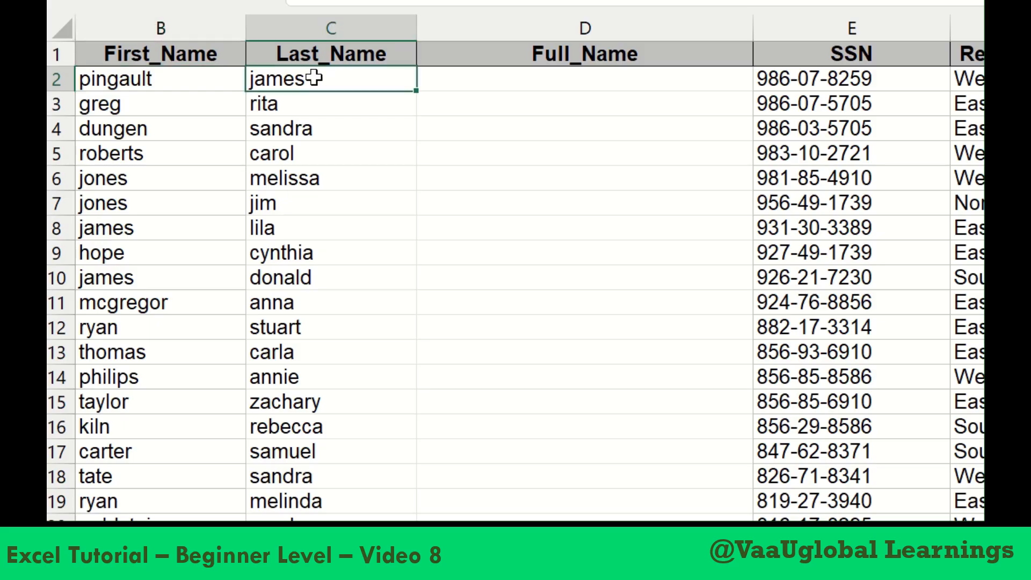
click(469, 86)
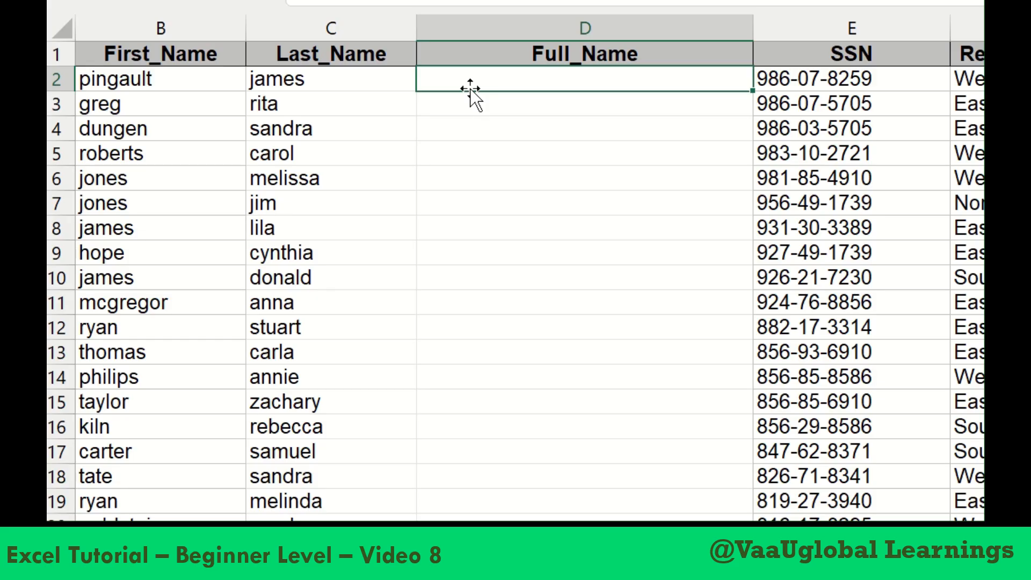
text(=)
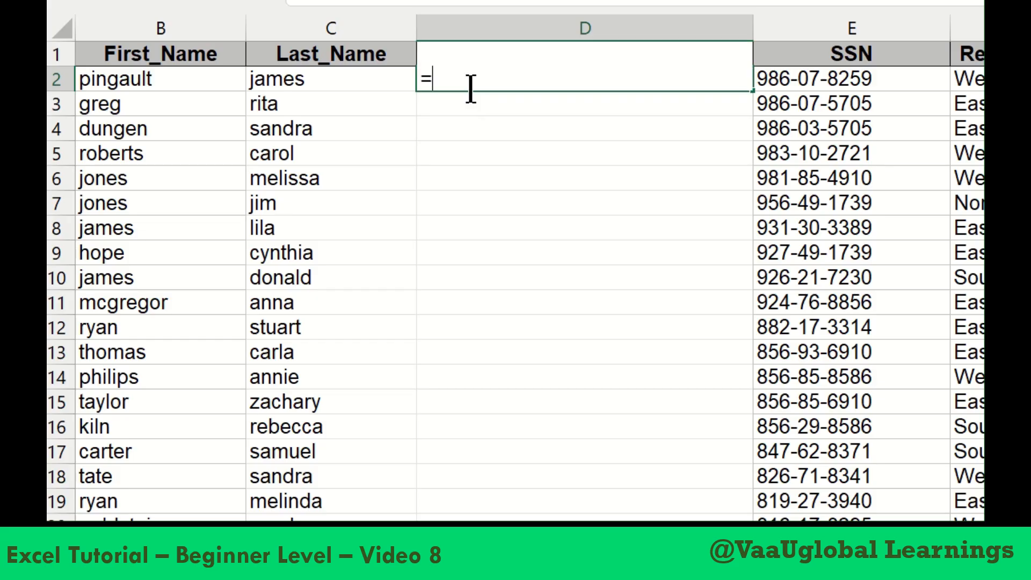
text(concate)
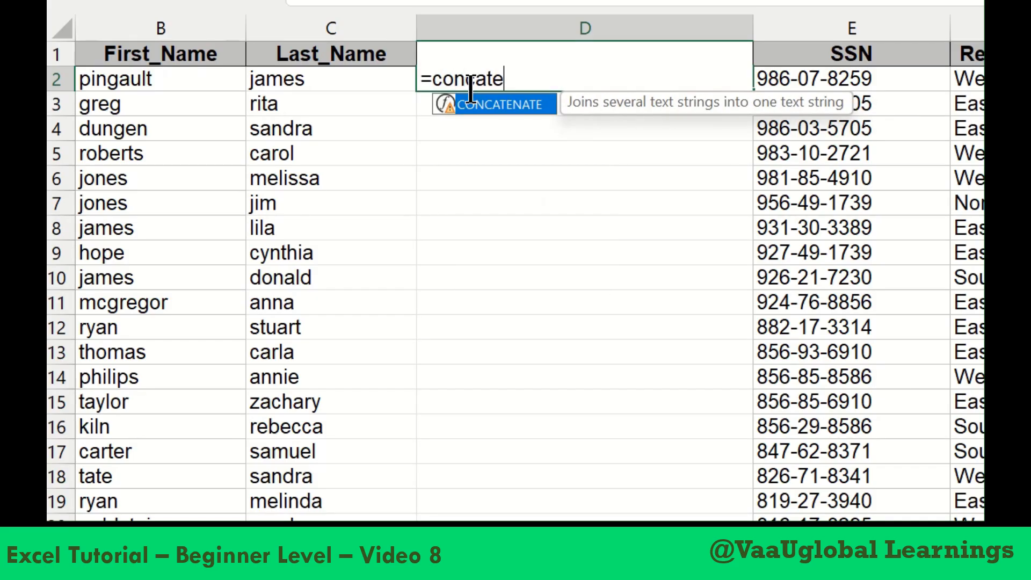
key(Tab)
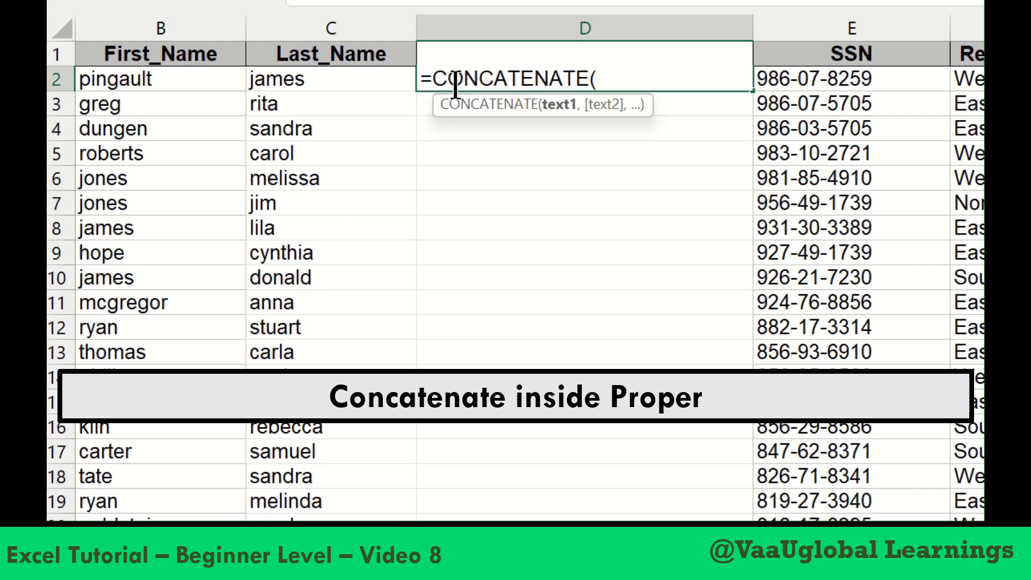
click(165, 79)
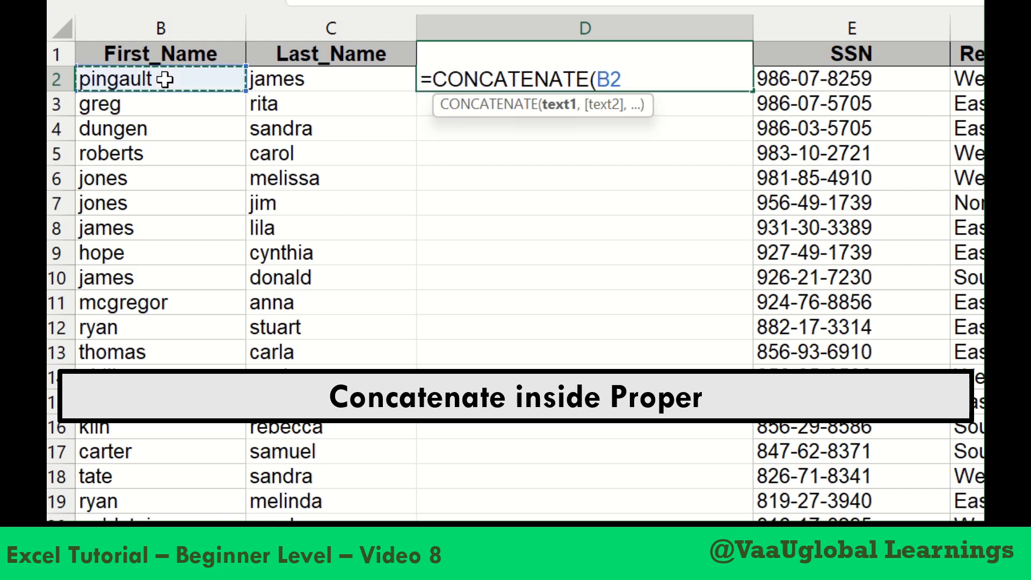
Add a quoted single space and the last name in C2, completing the formula as =CONCATENATE(B2," ",C2)
text(," ",)
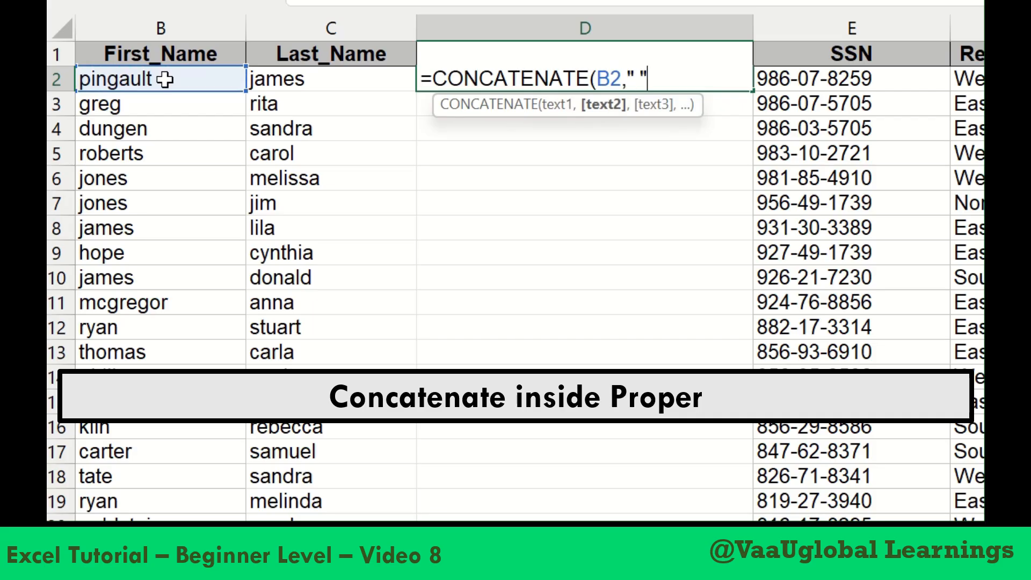
click(277, 79)
text())
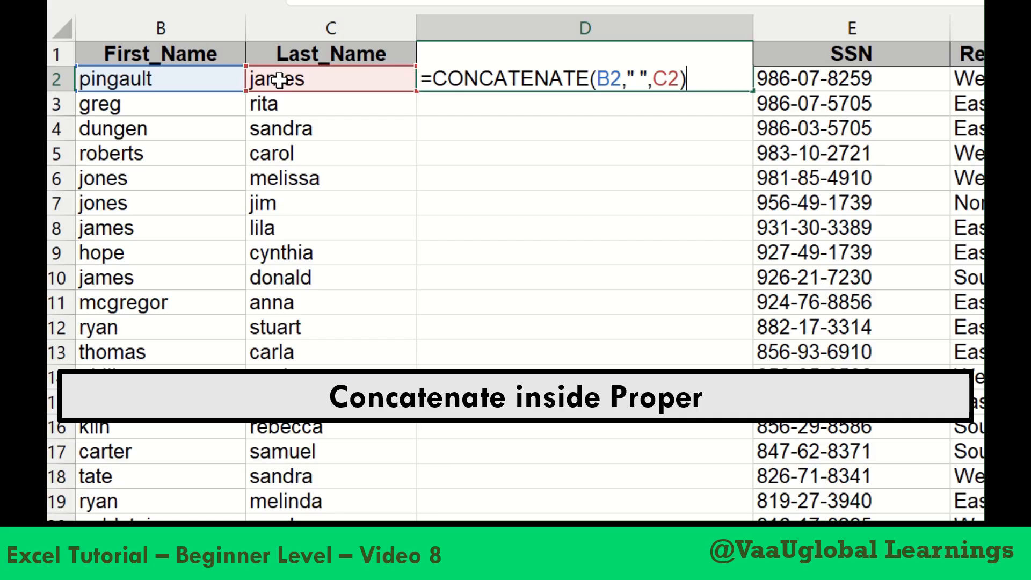
key(Return)
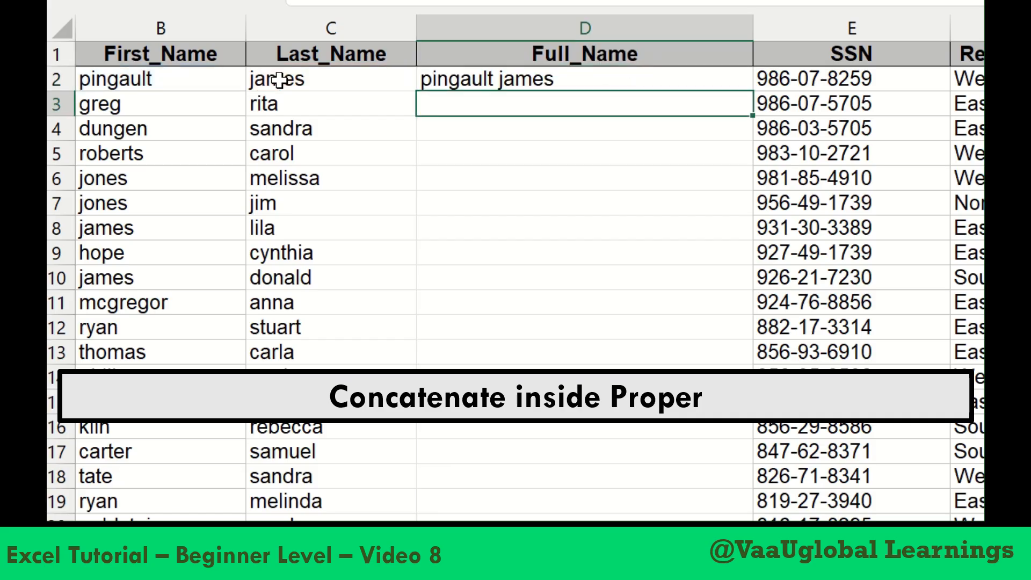
Nest the D2 formula inside PROPER so it reads =Proper(CONCATENATE(B2," ",C2))
click(469, 84)
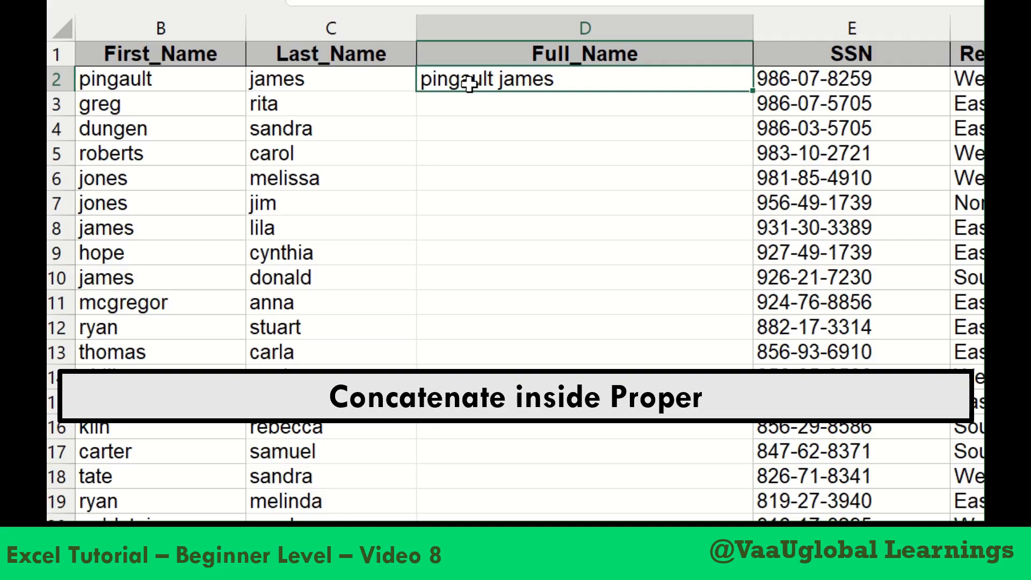
double_click(469, 84)
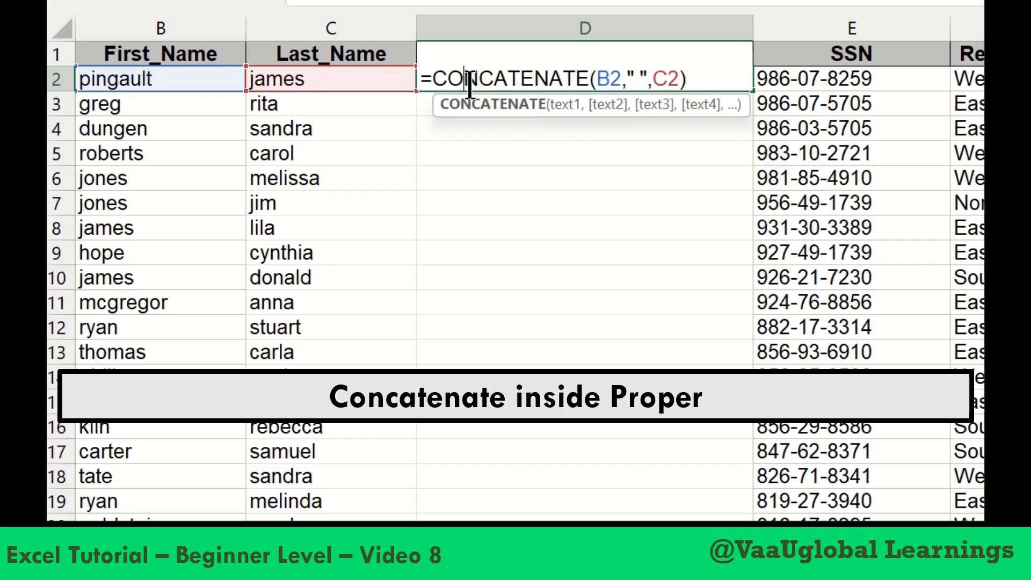
click(435, 81)
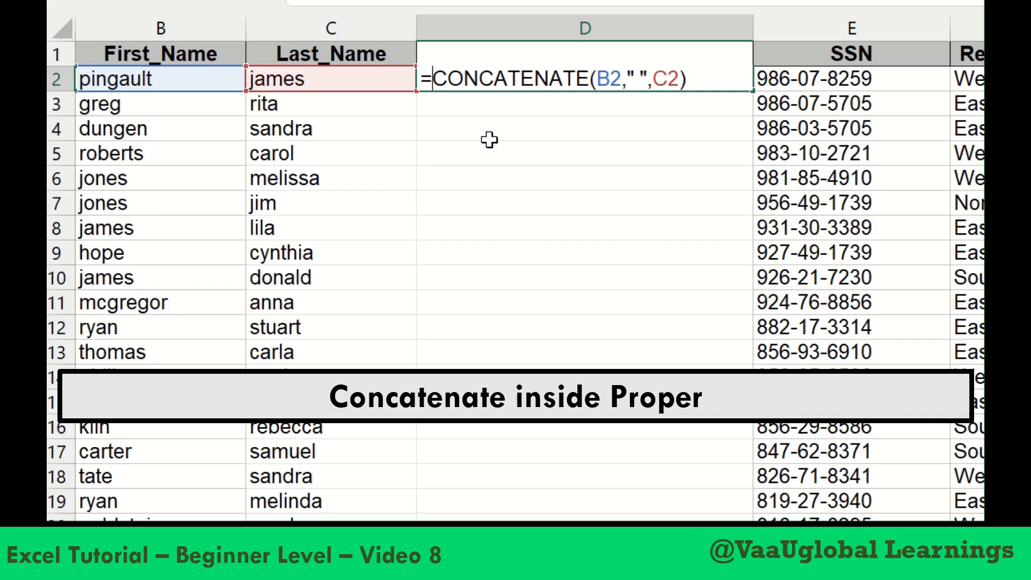
text(Pr)
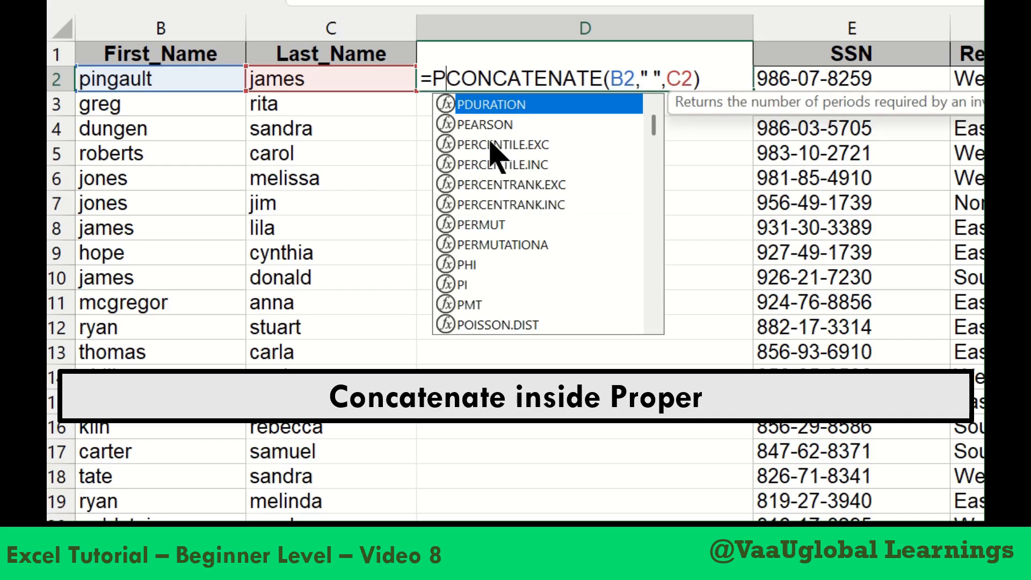
text(oper)
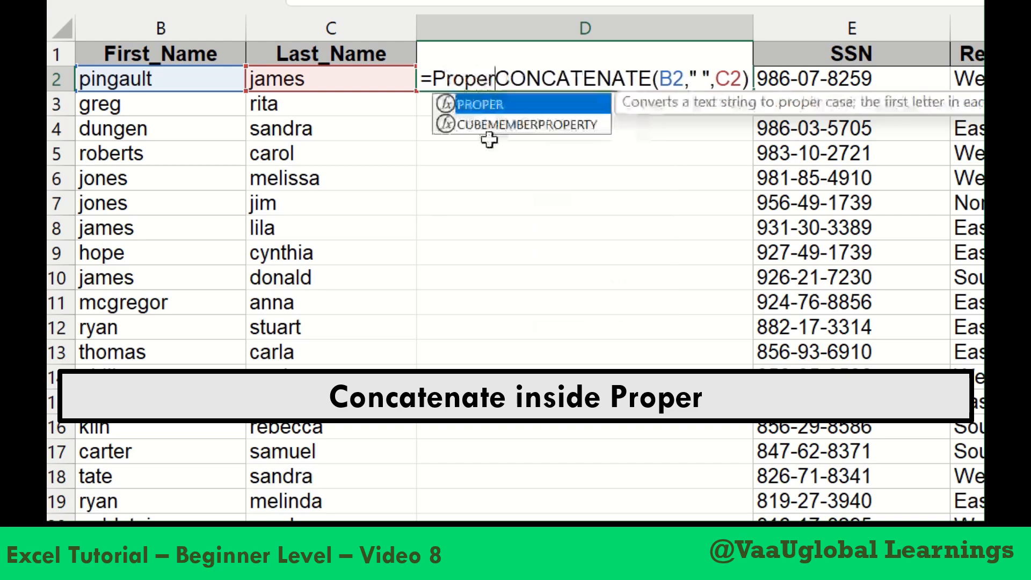
text(()
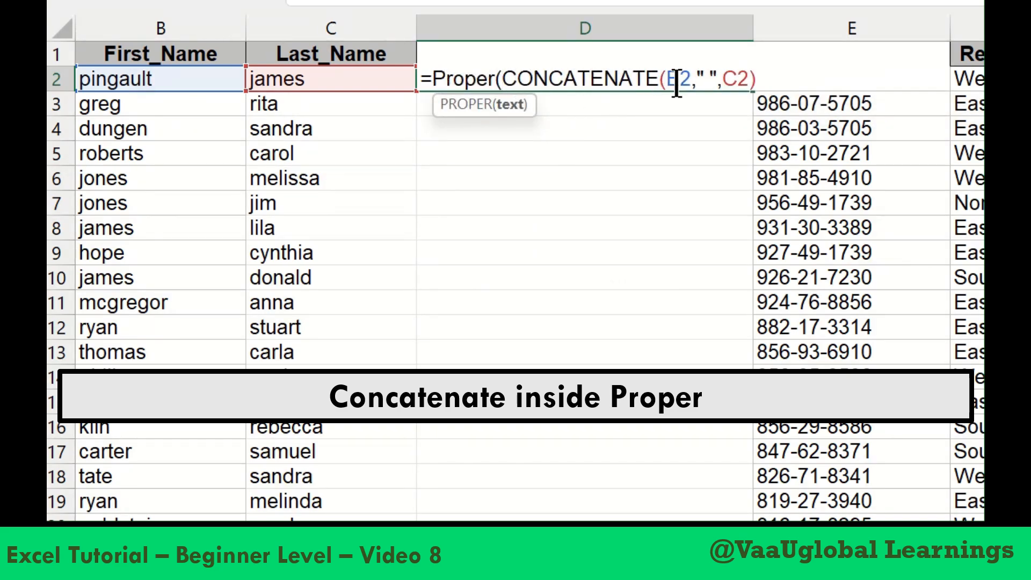
click(762, 78)
text())
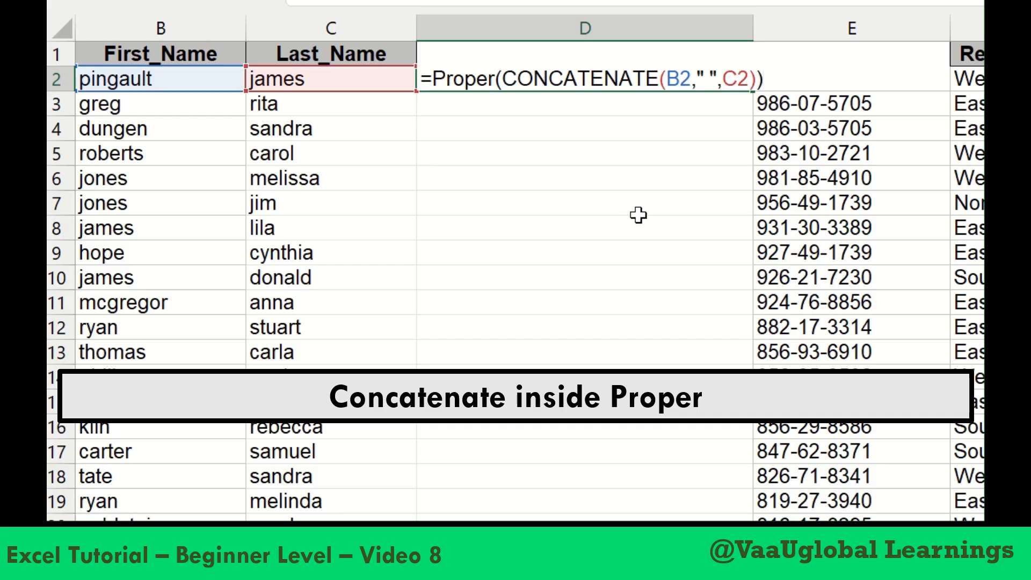
key(Return)
Fill the nested D2 formula down the whole Full_Name column
click(585, 82)
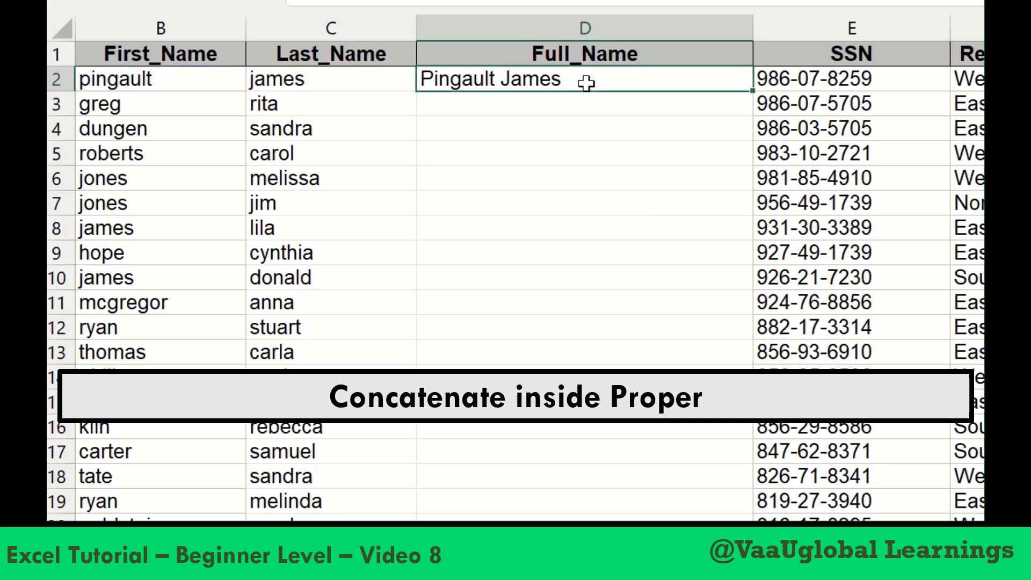
double_click(752, 92)
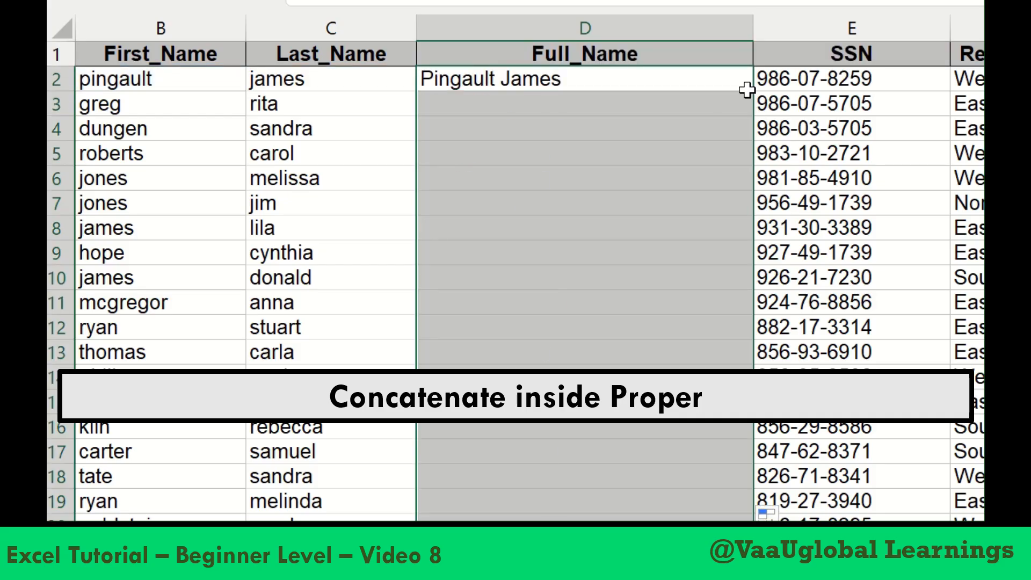
click(710, 246)
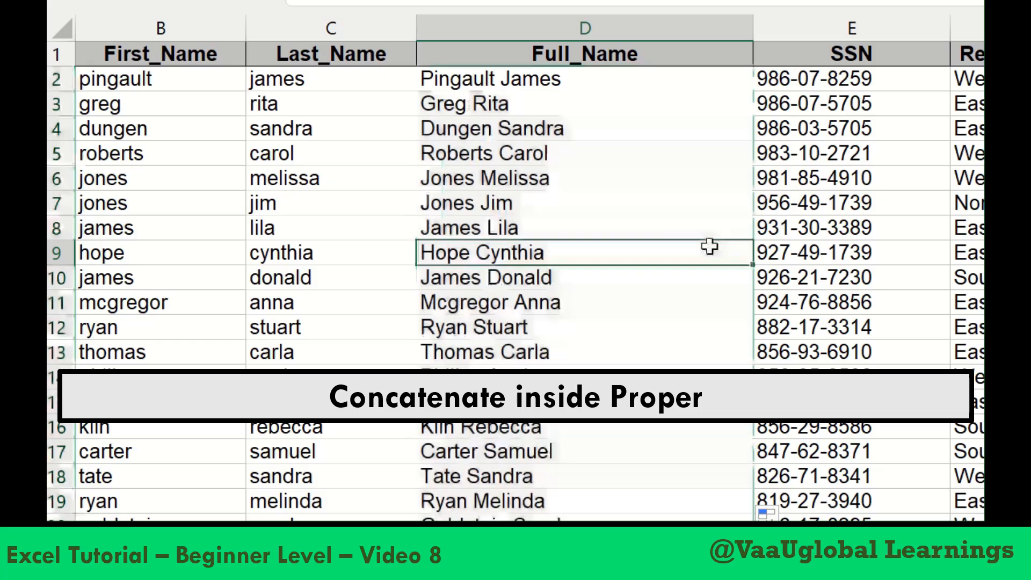